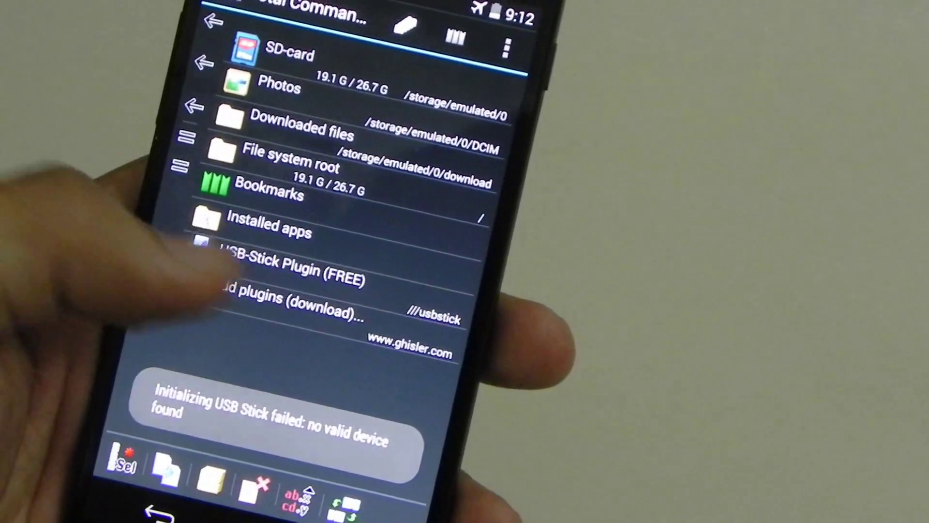
Step: Open the USB-Stick Plugin to list the FAT32 drive's contents
click(276, 262)
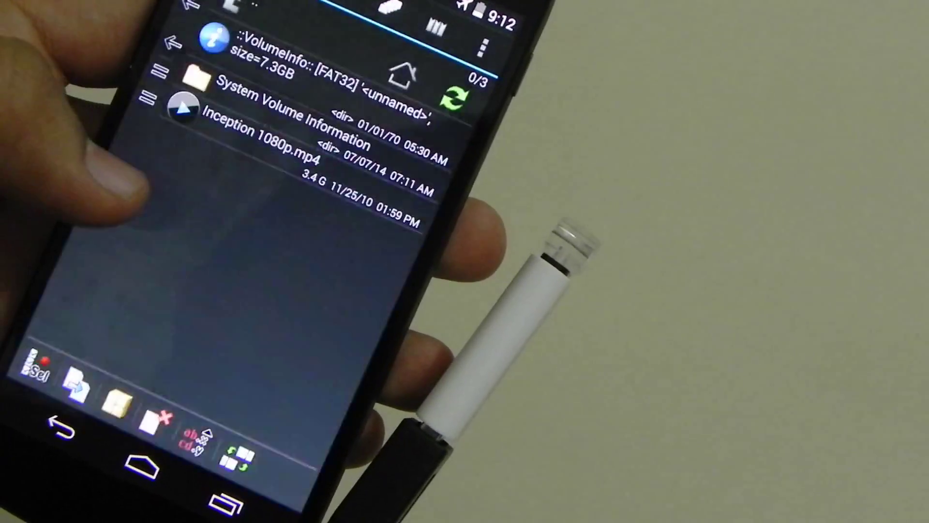
Step: Play Inception 1080p.mp4 from the USB stick with Download+Open with in MX Player
click(261, 134)
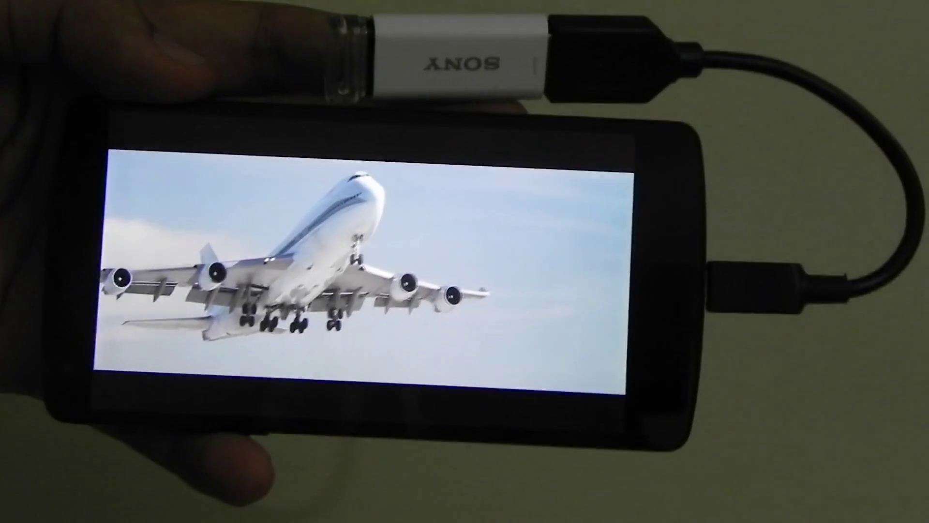
Step: Pause the Inception movie around 1:02:18
click(337, 410)
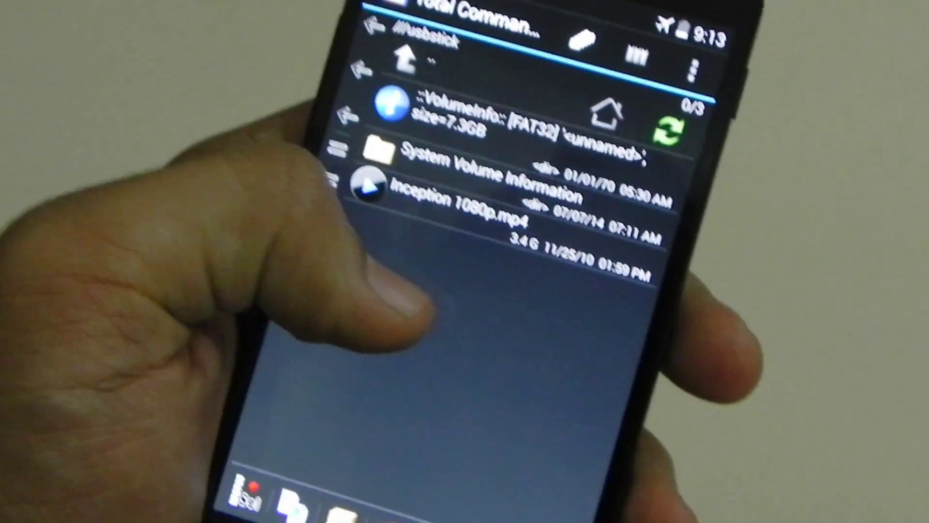
Step: Show the queue, play, rename and delete actions for Inception 1080p.mp4
click(479, 225)
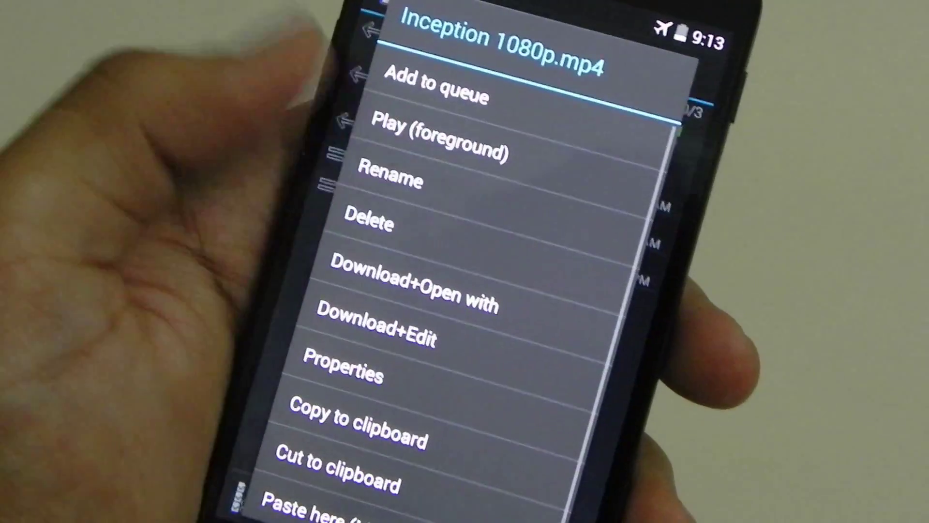